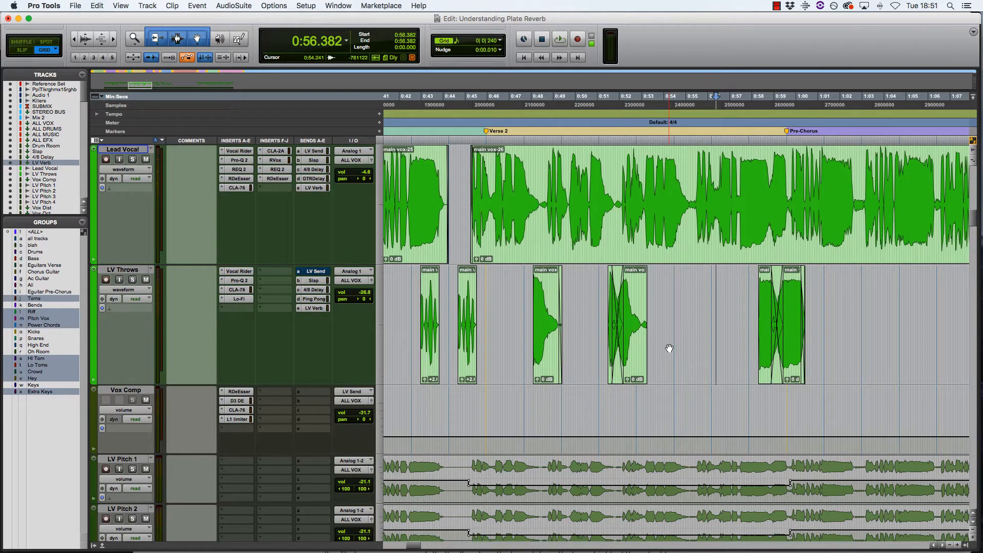
# - Scroll up to the LV Verb aux and open its Little Plate reverb on the Underground Vocals preset
pyautogui.scroll(5, 670, 348)
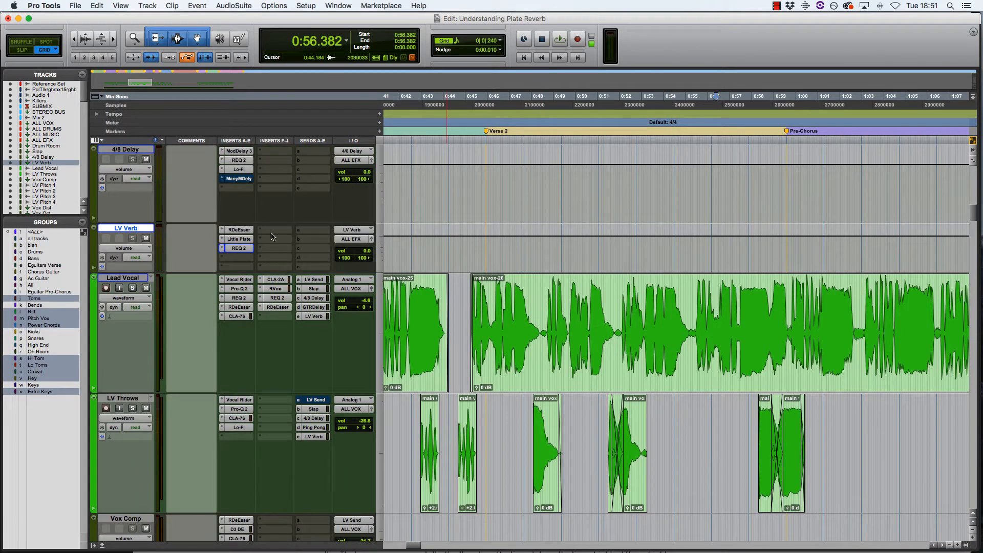
pyautogui.click(247, 240)
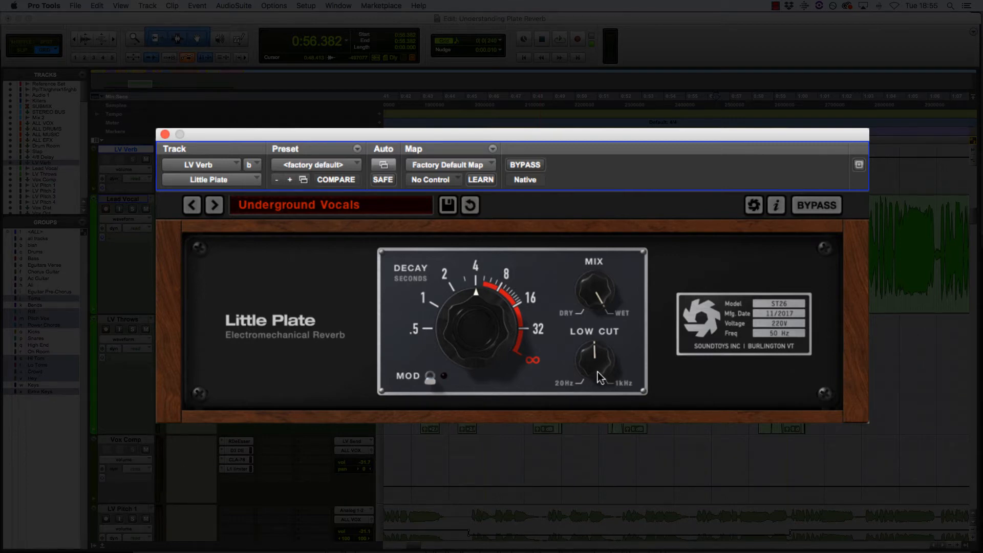
pyautogui.click(437, 380)
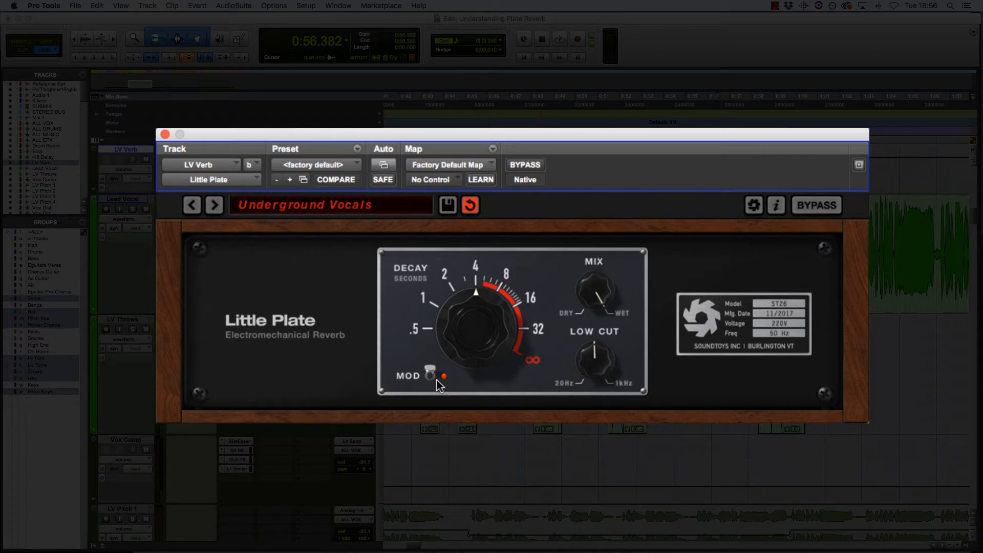
pyautogui.click(438, 380)
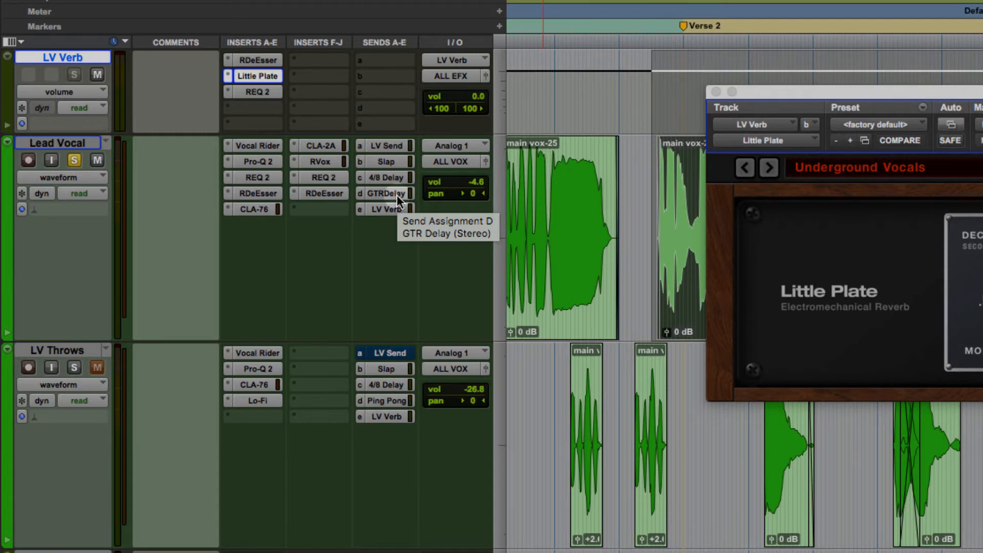
# - Open the Lead Vocal's send E (LV Verb) window beside Little Plate, then open LV Verb's REQ 2
pyautogui.click(395, 207)
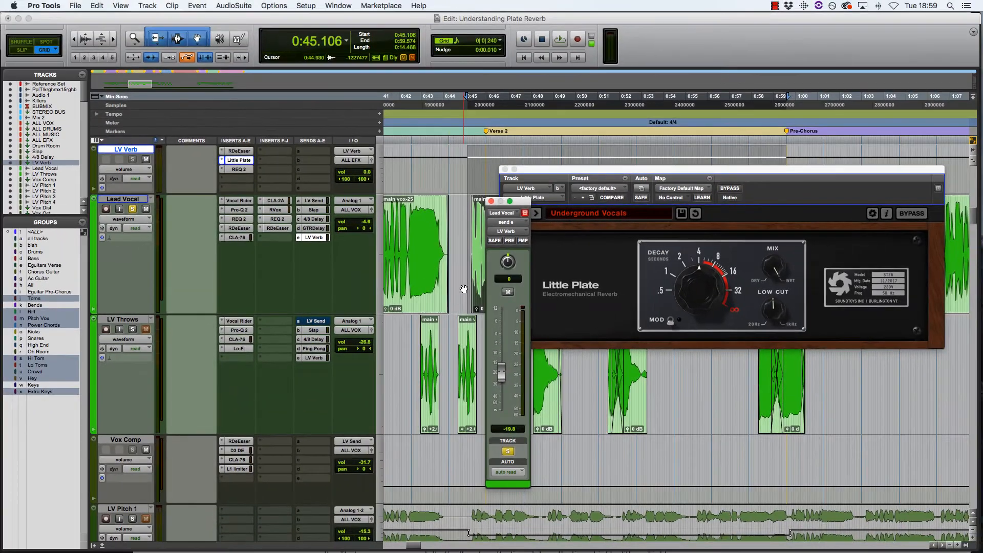
pyautogui.moveTo(524, 206); pyautogui.dragTo(416, 190)
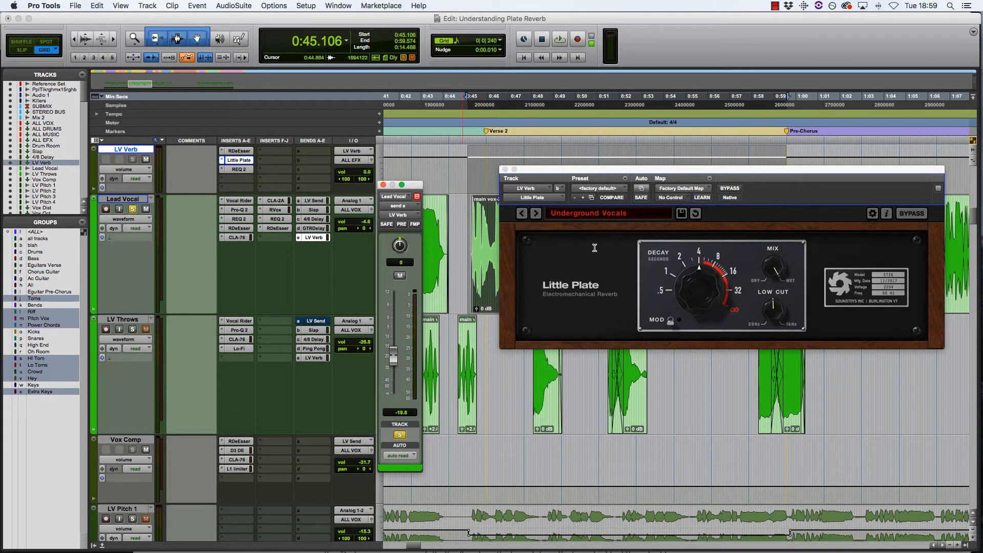
pyautogui.click(247, 153)
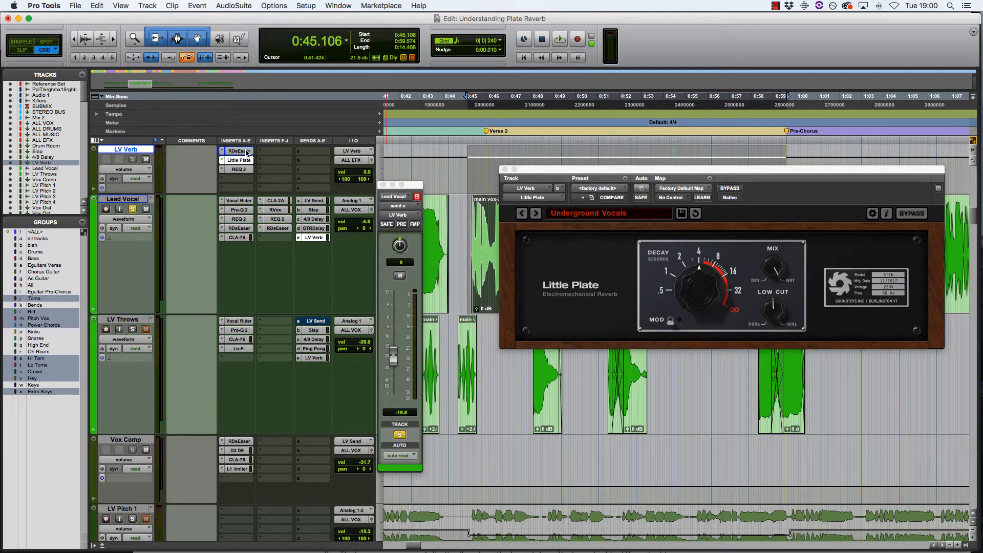
pyautogui.click(245, 170)
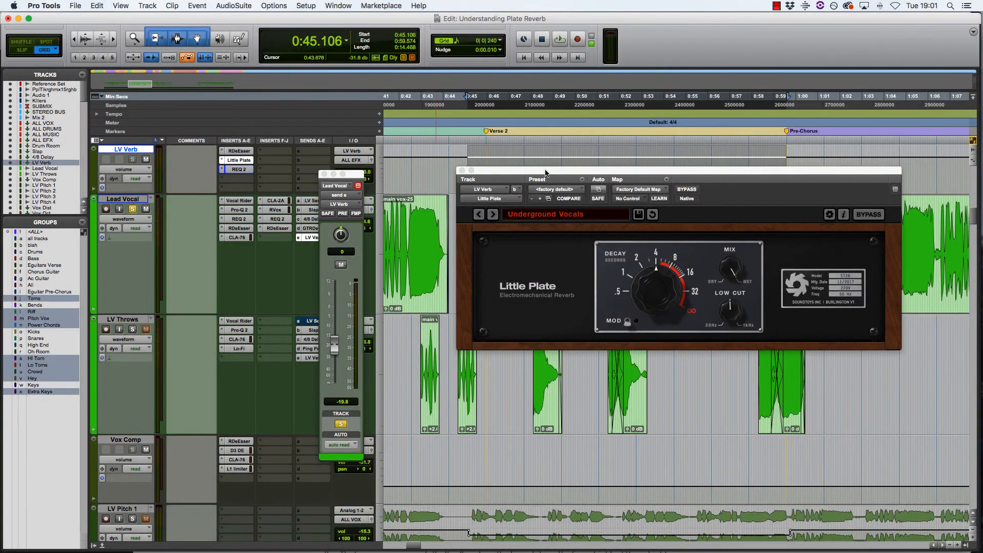
# - Mute the Lead Vocal's LV Send, Slap, 4/8 Delay and GTRDelay sends, then play and stop to hear only the reverb
pyautogui.moveTo(553, 172); pyautogui.dragTo(514, 177)
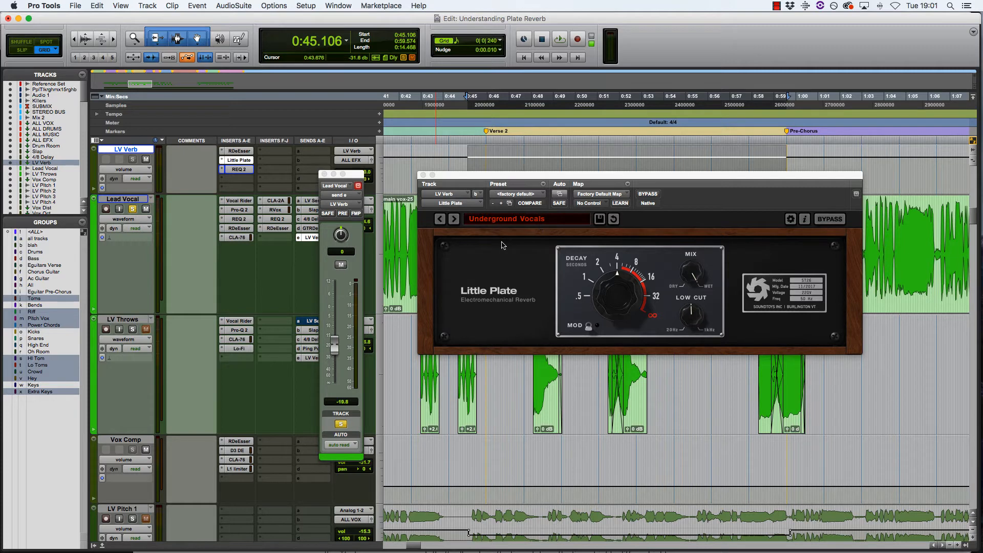
pyautogui.keyDown('super'); pyautogui.click(312, 202); pyautogui.keyUp('super')
pyautogui.keyDown('super'); pyautogui.click(313, 210); pyautogui.keyUp('super')
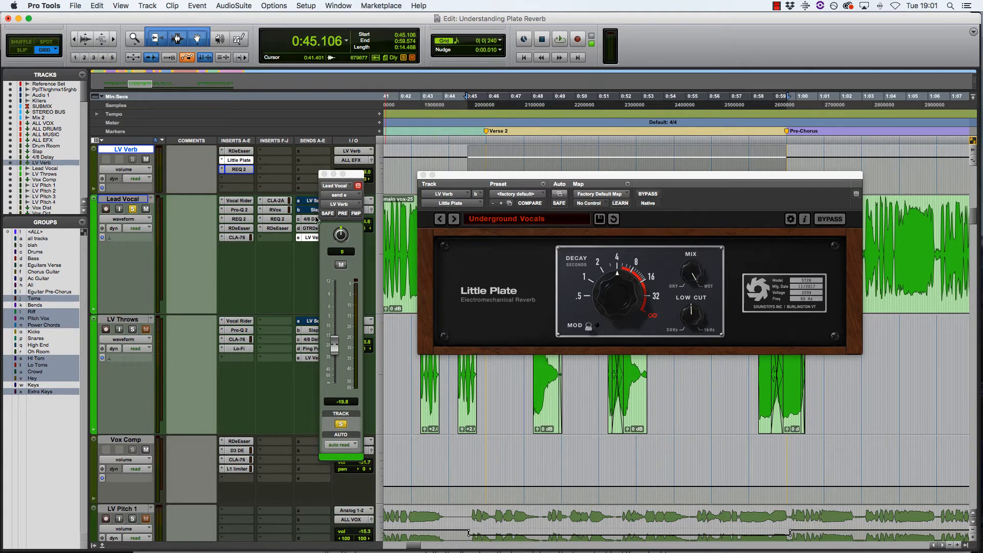
pyautogui.keyDown('super'); pyautogui.click(315, 218); pyautogui.keyUp('super')
pyautogui.keyDown('super'); pyautogui.click(316, 228); pyautogui.keyUp('super')
pyautogui.press('space')
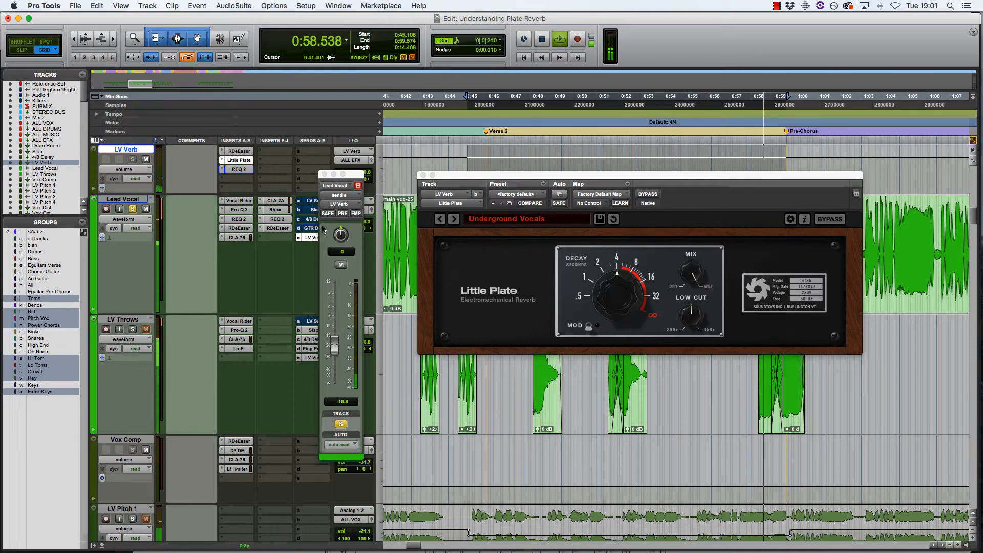
pyautogui.press('space')
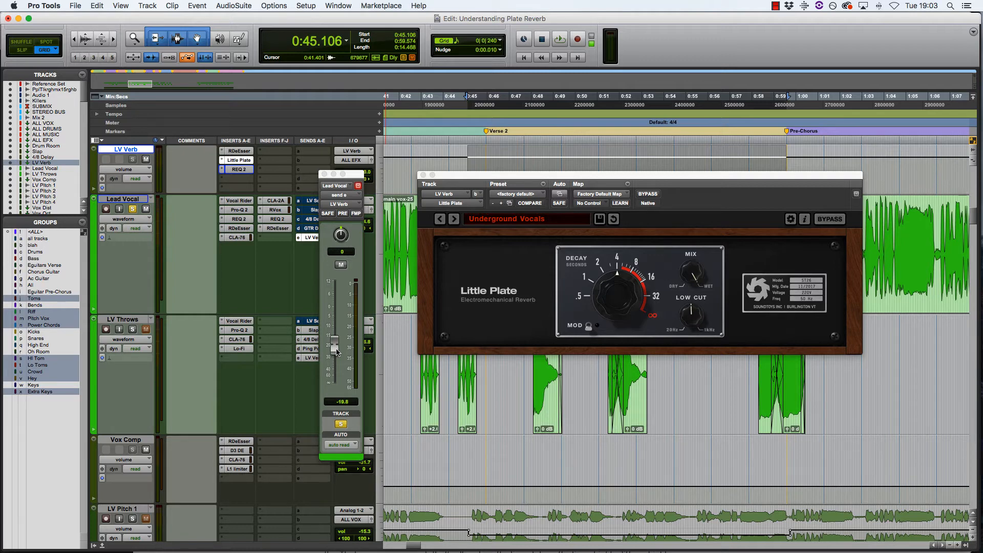
pyautogui.press('space')
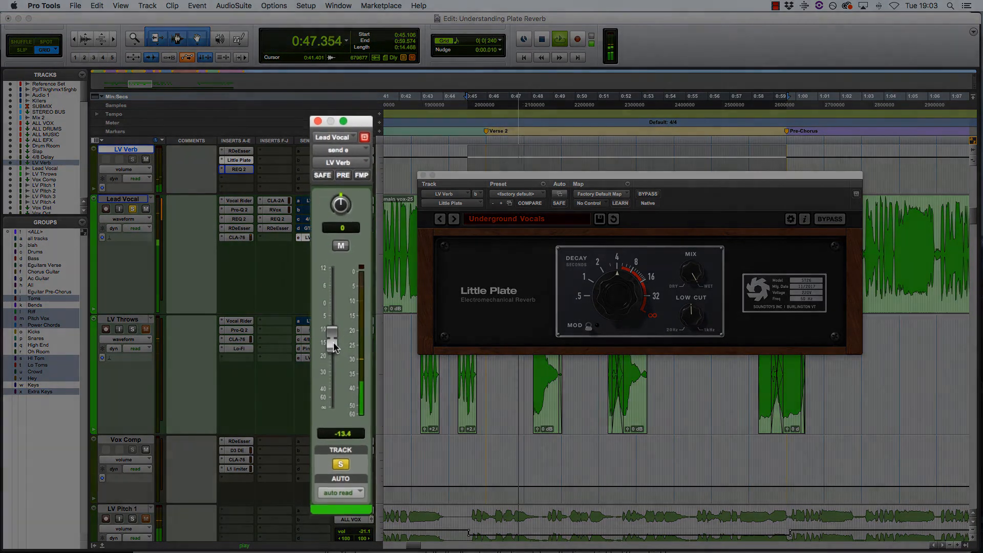
pyautogui.moveTo(336, 344)
pyautogui.mouseDown()
pyautogui.moveTo(336, 322)
pyautogui.moveTo(338, 363)
pyautogui.mouseUp()
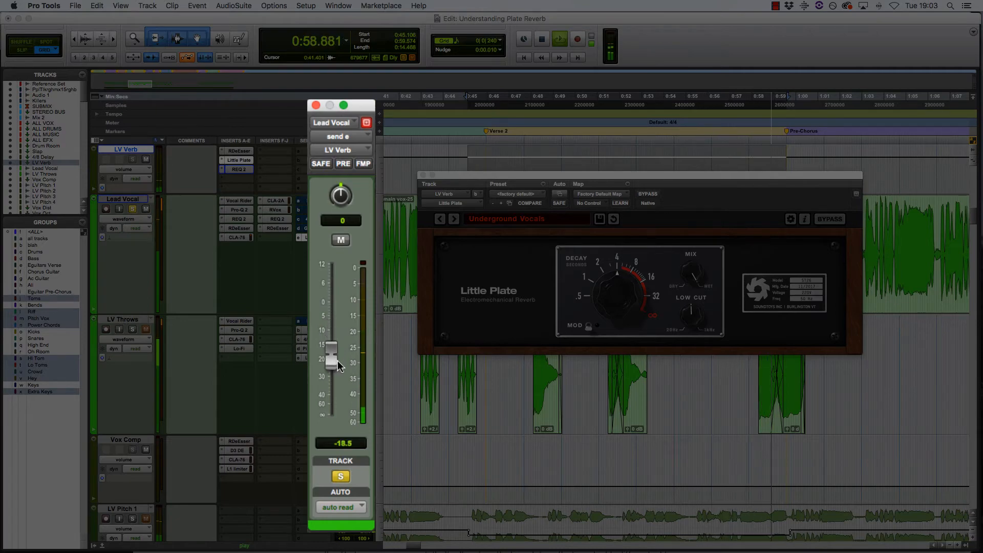
pyautogui.press('space')
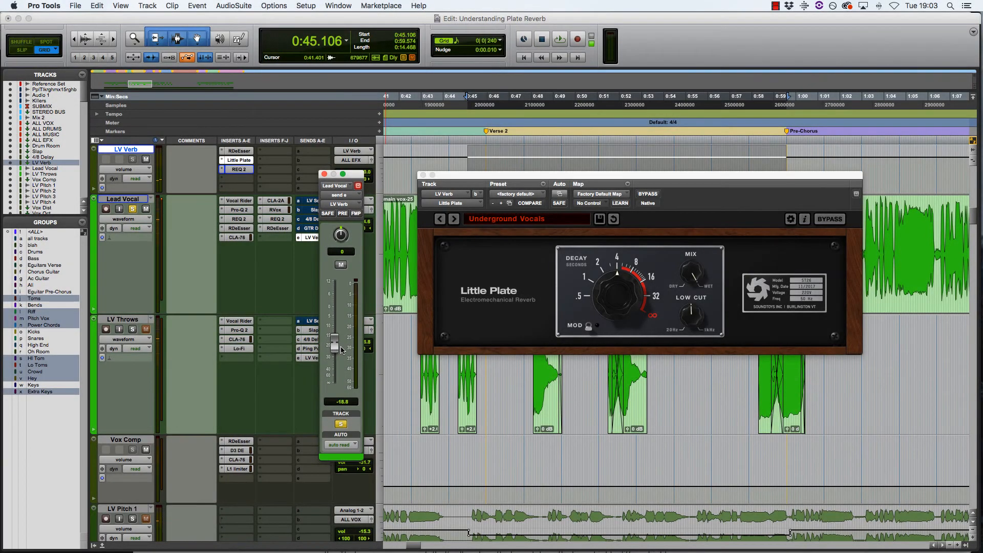
pyautogui.moveTo(341, 350); pyautogui.dragTo(342, 351)
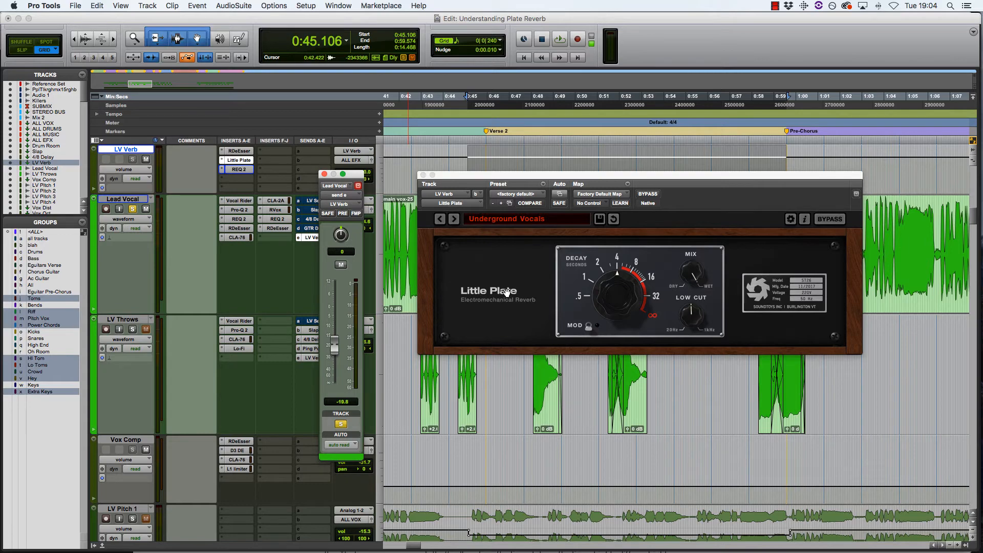
pyautogui.press('space')
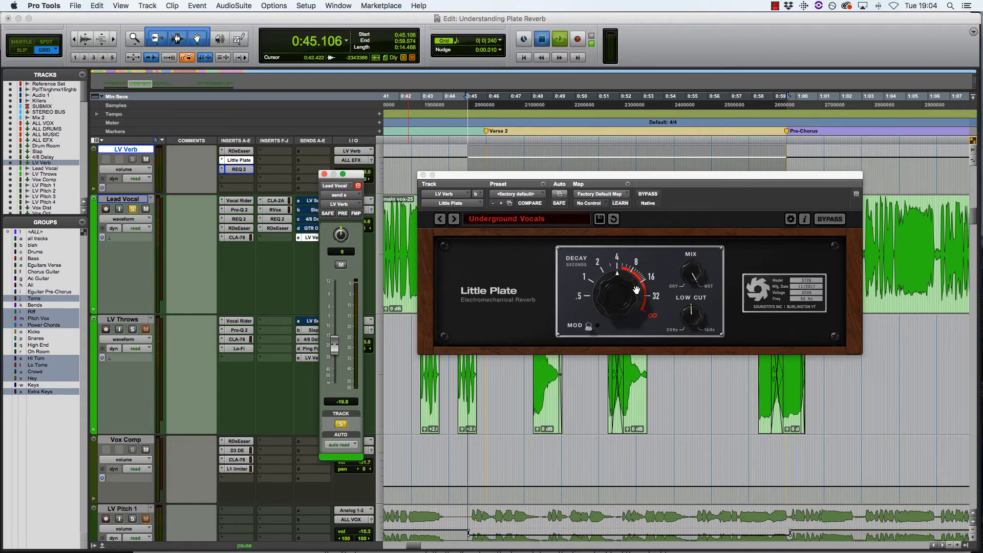
# - During playback sweep the Little Plate decay toward infinite, down to about 1 s, settle near 4 s, then stop
pyautogui.click(619, 293)
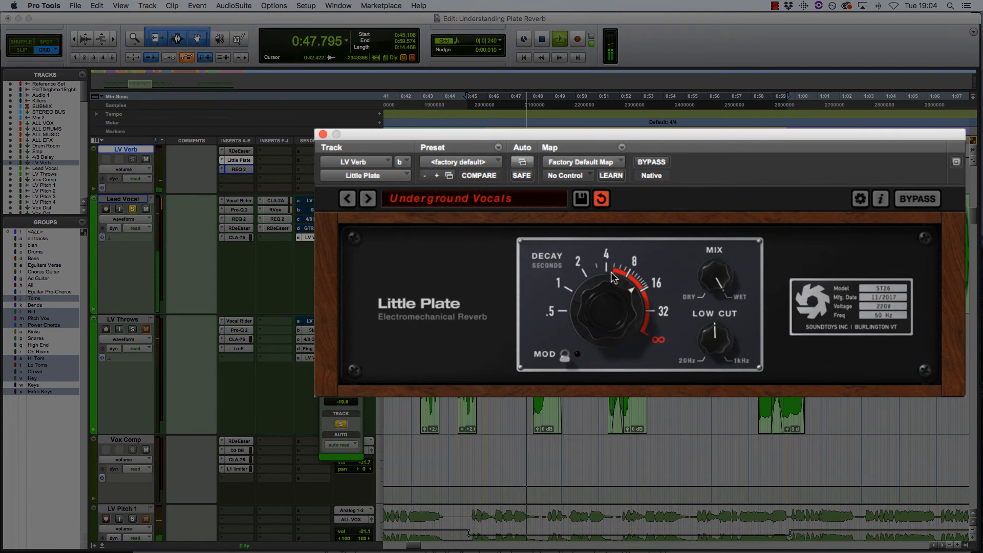
pyautogui.moveTo(620, 278); pyautogui.dragTo(614, 256)
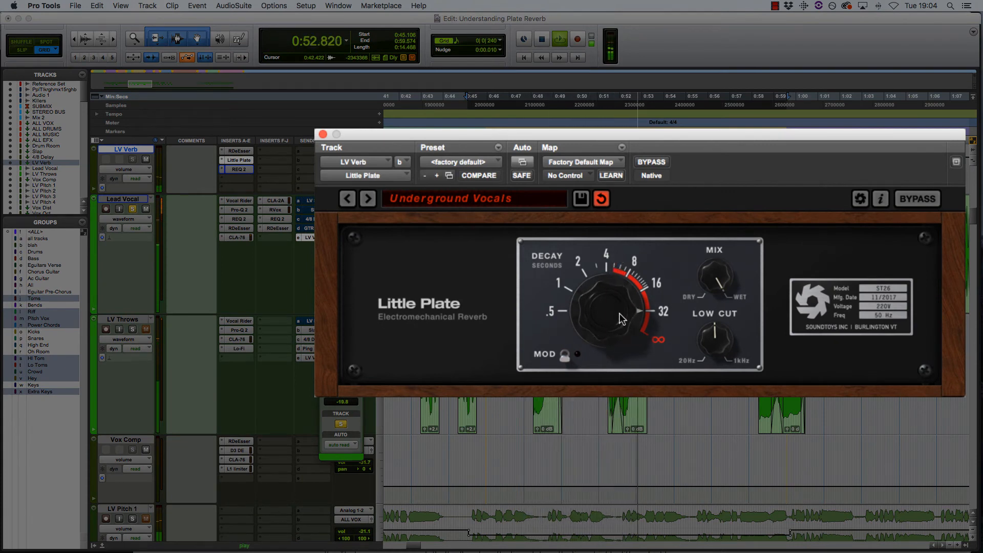
pyautogui.moveTo(617, 316); pyautogui.dragTo(620, 298)
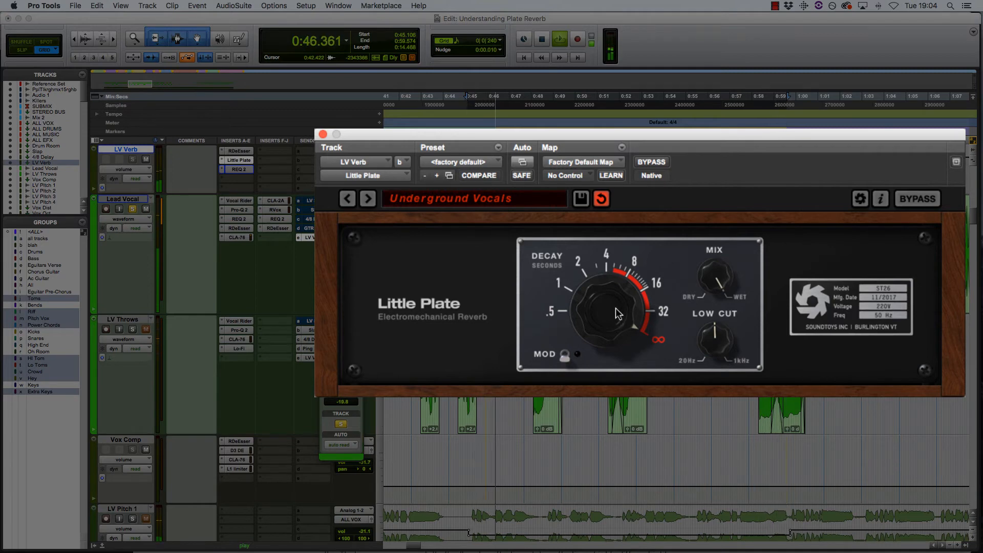
pyautogui.moveTo(617, 313); pyautogui.dragTo(622, 359)
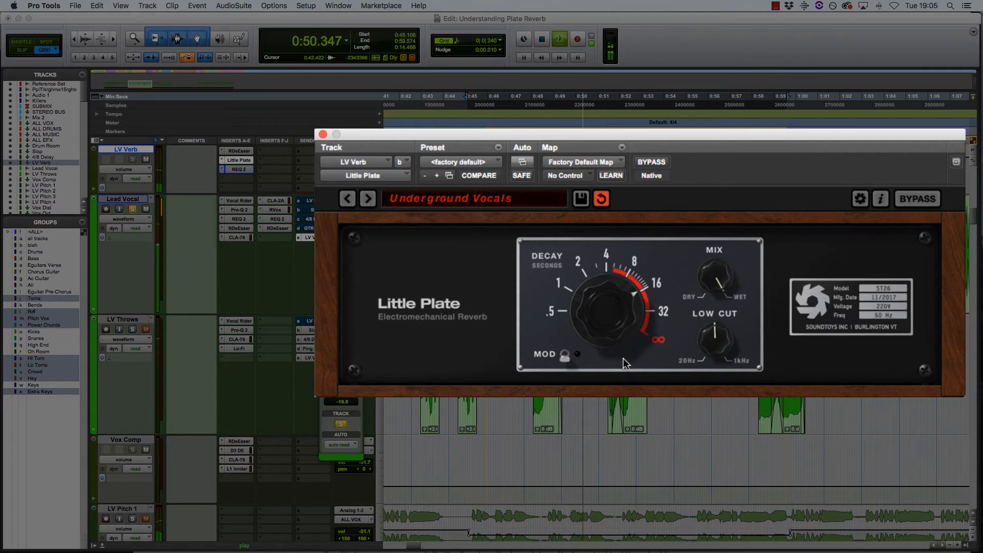
pyautogui.moveTo(610, 309); pyautogui.dragTo(610, 331)
pyautogui.moveTo(610, 346); pyautogui.dragTo(610, 359)
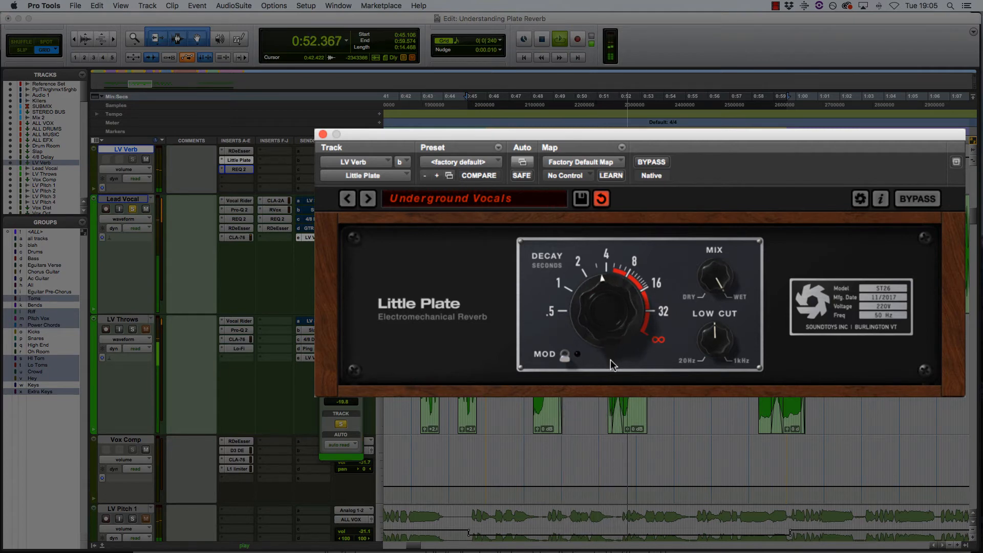
pyautogui.moveTo(606, 296); pyautogui.dragTo(608, 341)
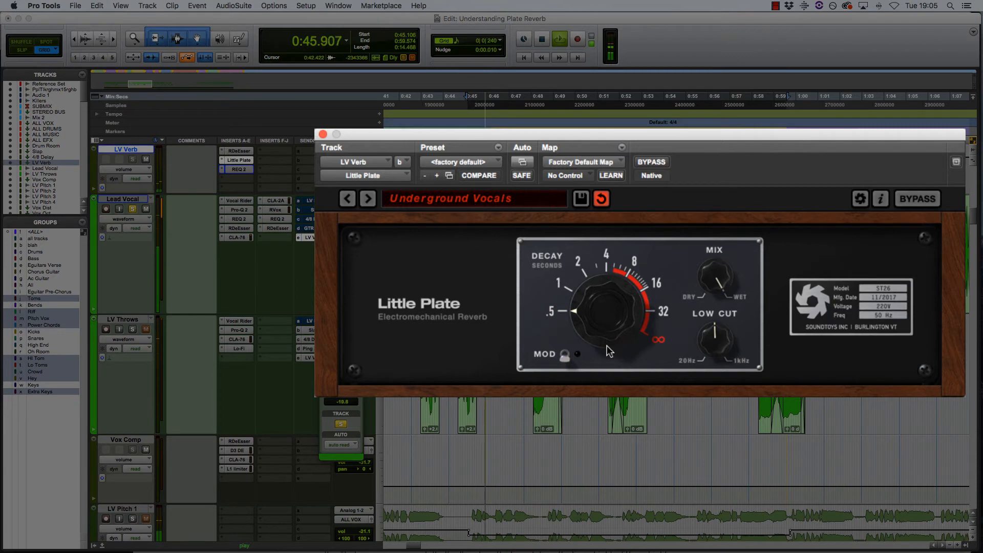
pyautogui.moveTo(607, 348); pyautogui.dragTo(607, 278)
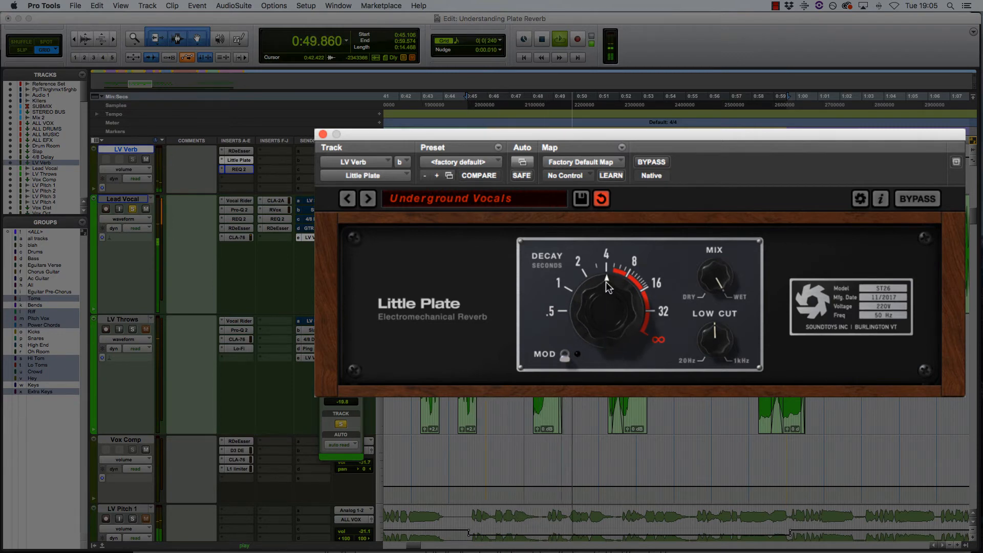
pyautogui.press('space')
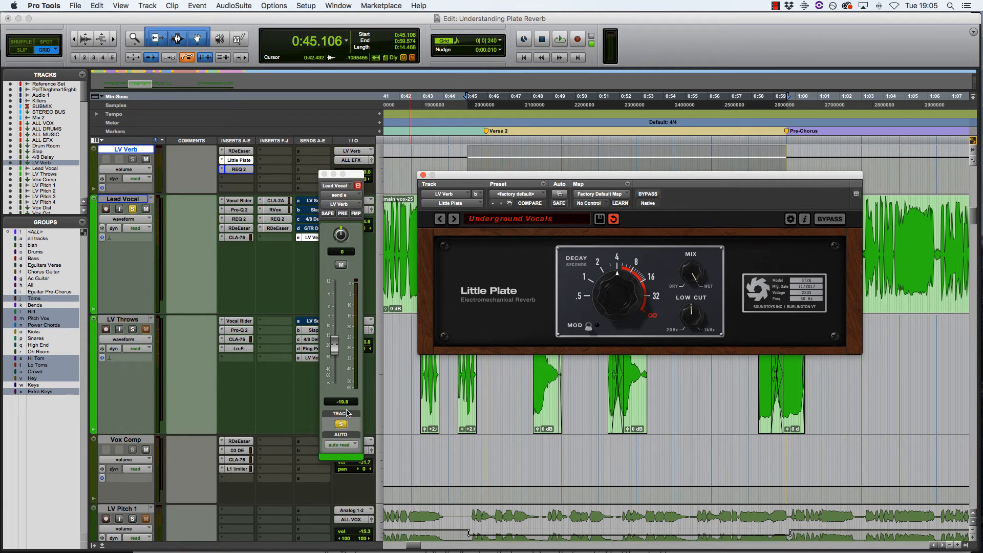
# - Reset the Lead Vocal's LV Verb send to 0 dB, start playback and load the Vocal Abbey 1 preset
pyautogui.click(336, 348)
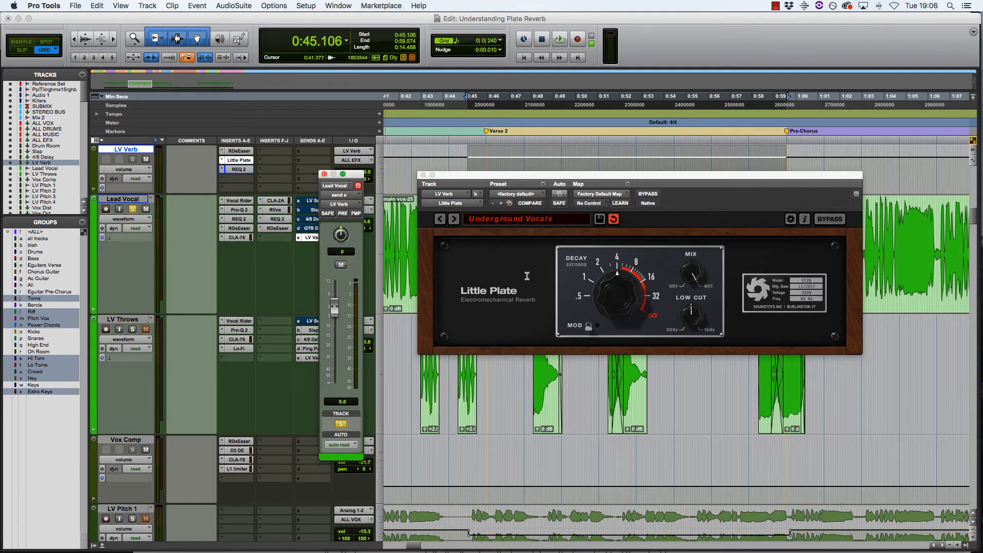
pyautogui.press('space')
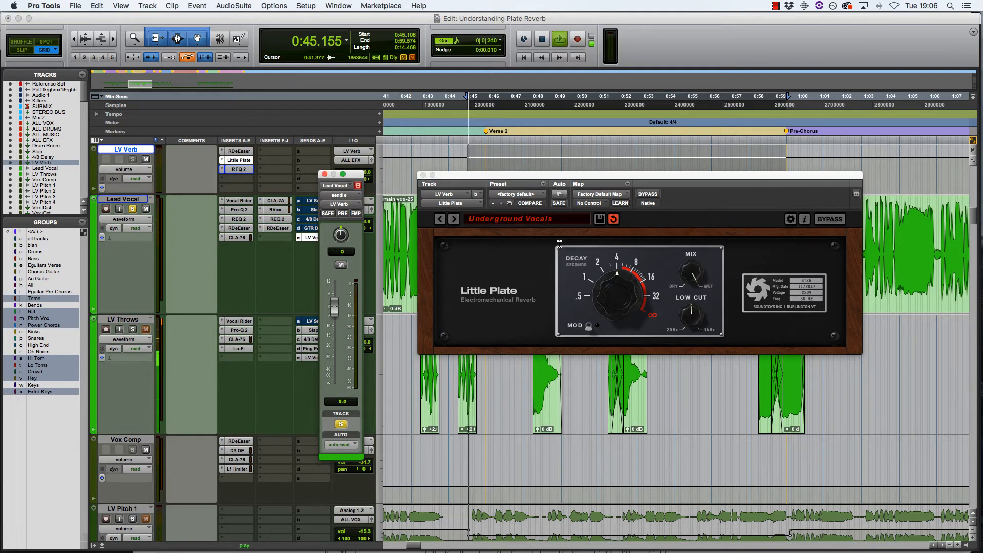
pyautogui.click(456, 220)
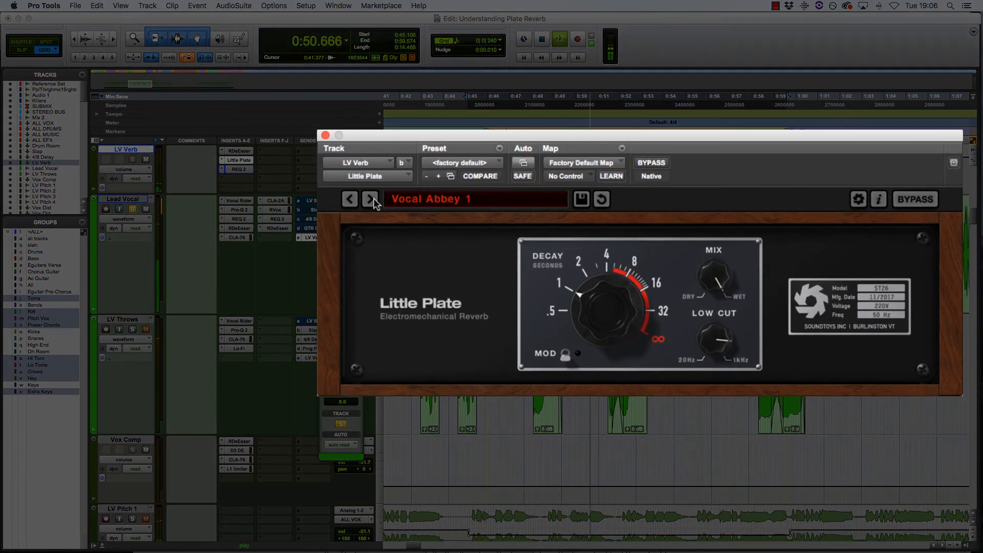
# - Step Little Plate through Vocal Abbey 2, Vocal Abbey 3, Wide Body and Abbeys Aerie to Air Space
pyautogui.click(372, 199)
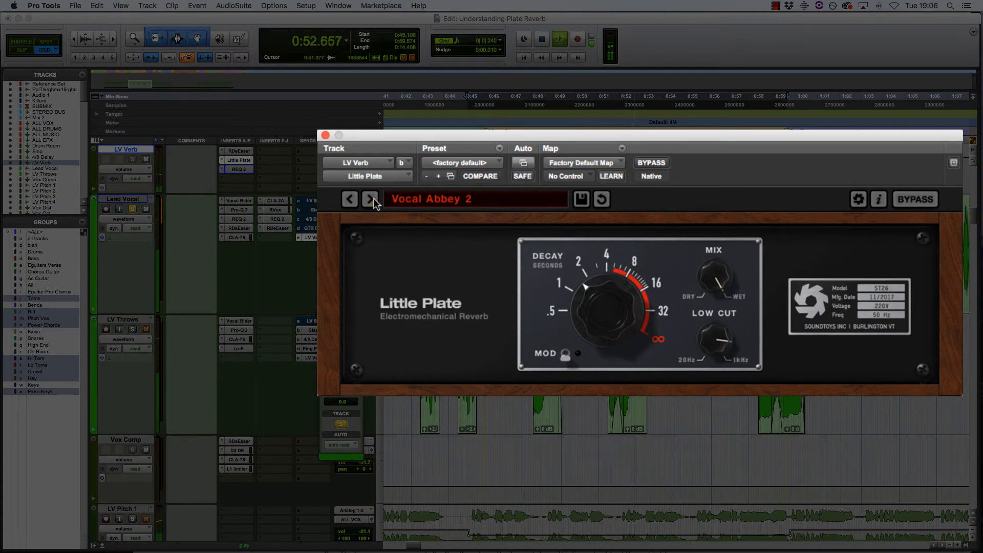
pyautogui.click(373, 199)
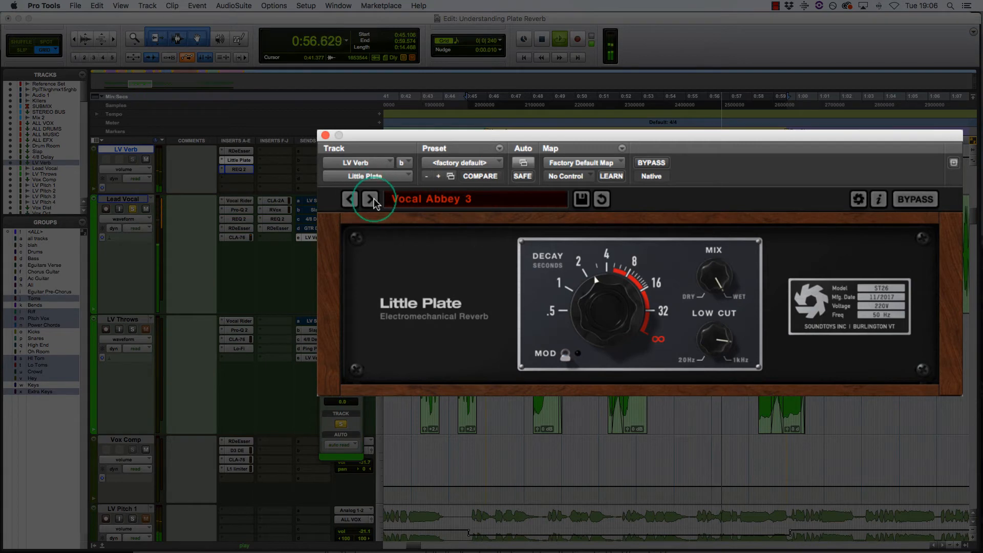
pyautogui.click(373, 200)
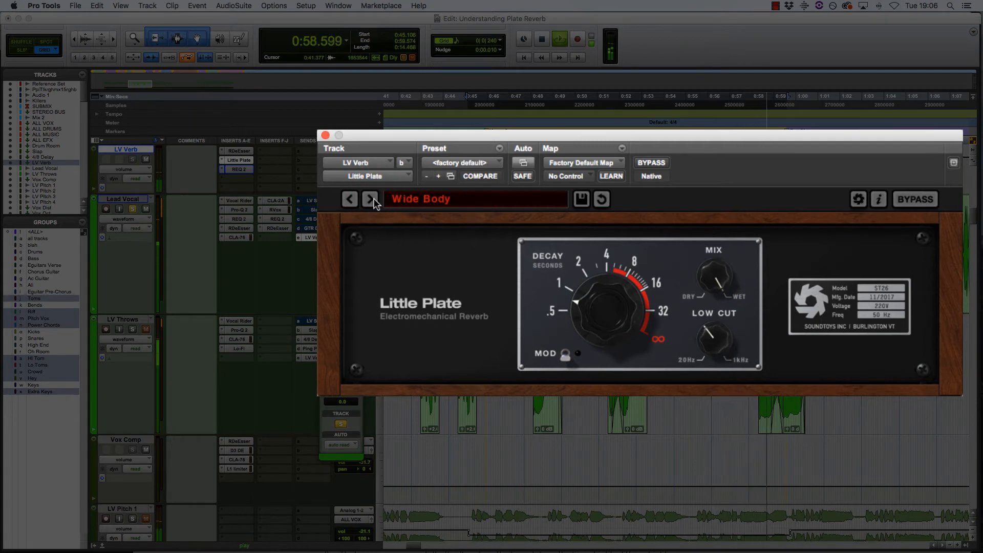
pyautogui.click(373, 200)
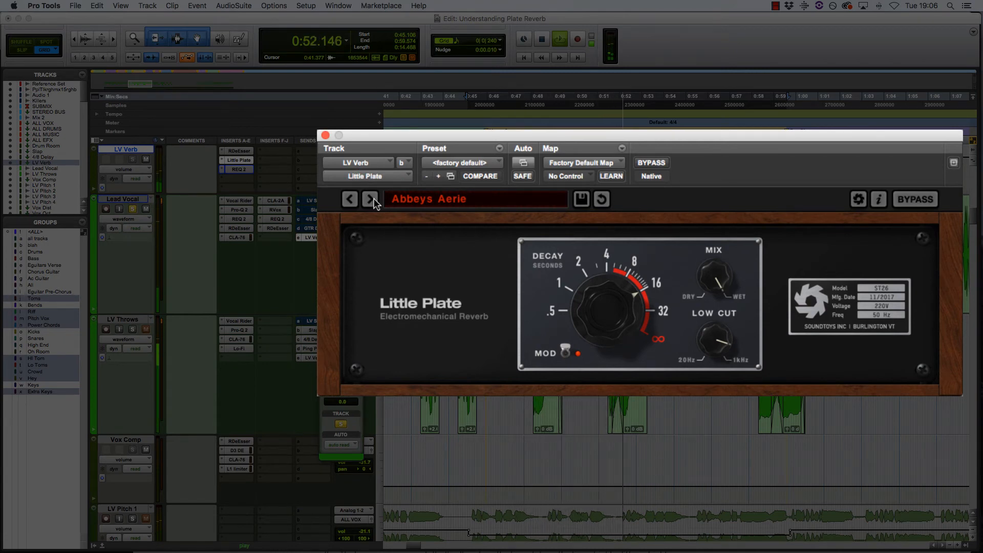
pyautogui.click(374, 200)
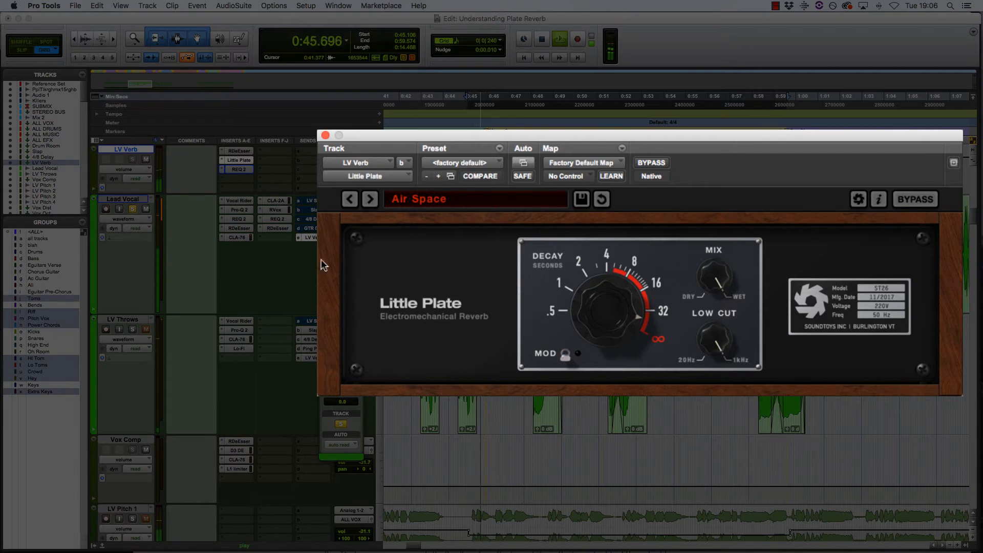
pyautogui.click(334, 308)
# - Pull the Lead Vocal's LV Verb send down to -19.8 dB and load the Deep Cavern preset
pyautogui.moveTo(332, 311); pyautogui.dragTo(334, 351)
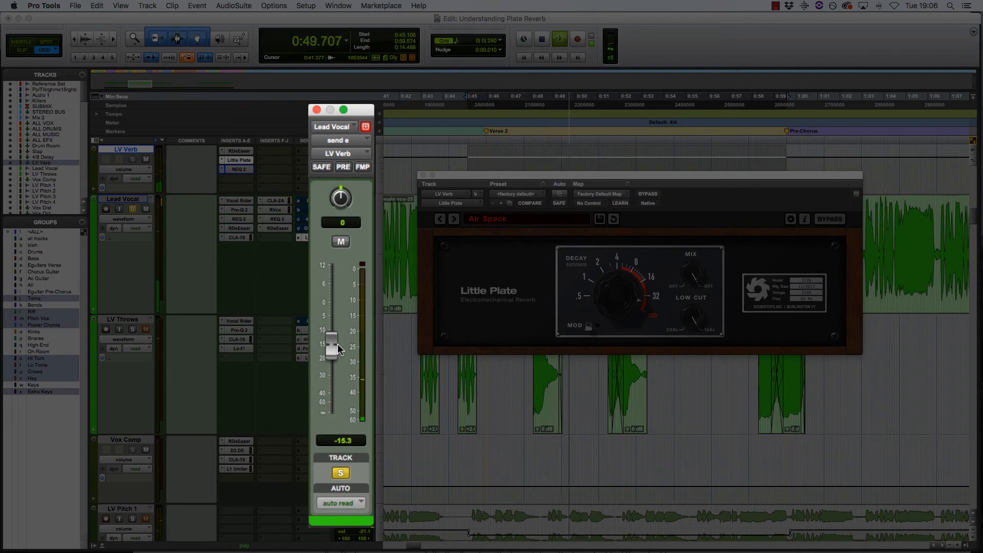
pyautogui.keyDown('alt'); pyautogui.click(333, 348); pyautogui.keyUp('alt')
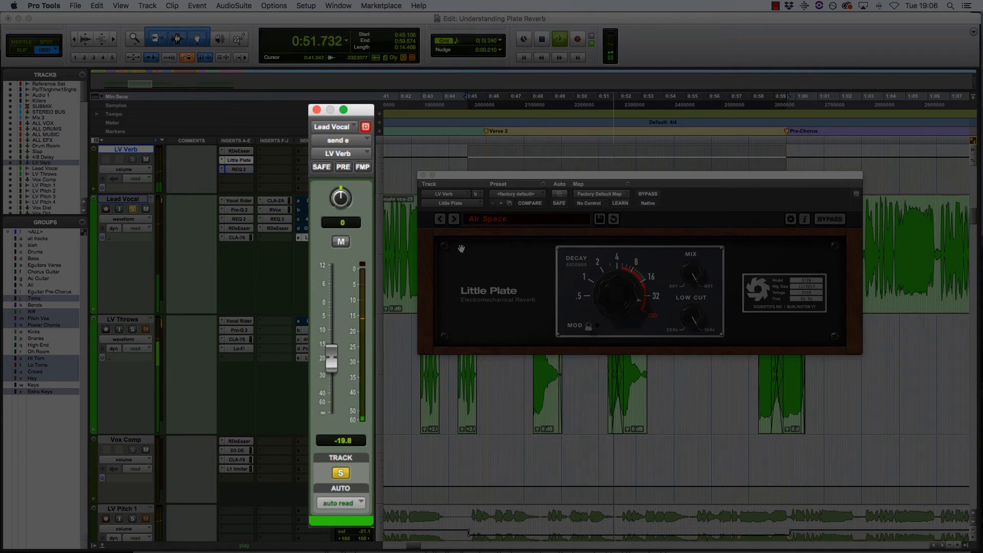
pyautogui.click(454, 219)
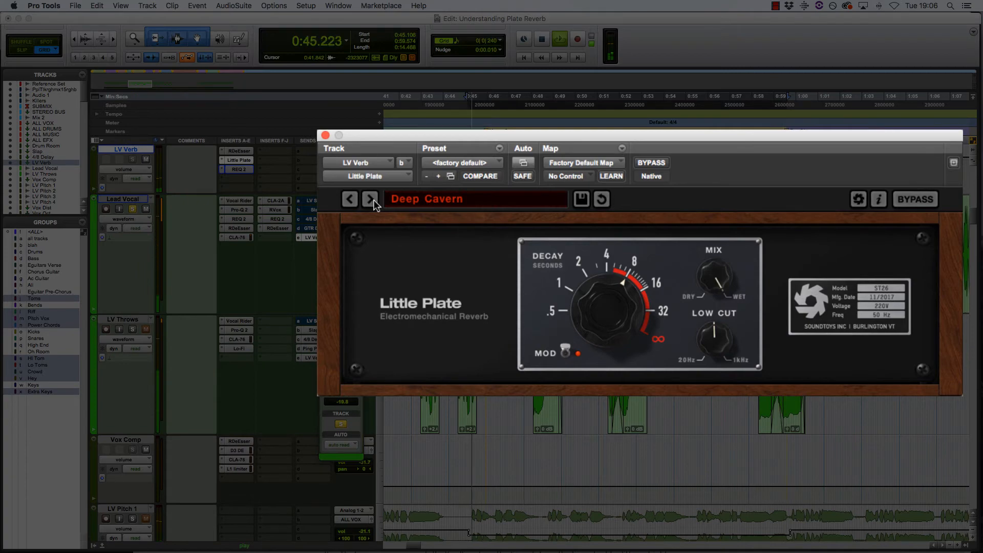
# - Stop playback, choose 03 Vocals > Underground Vocals in Little Plate, and close the Lead Vocal send window
pyautogui.press('space')
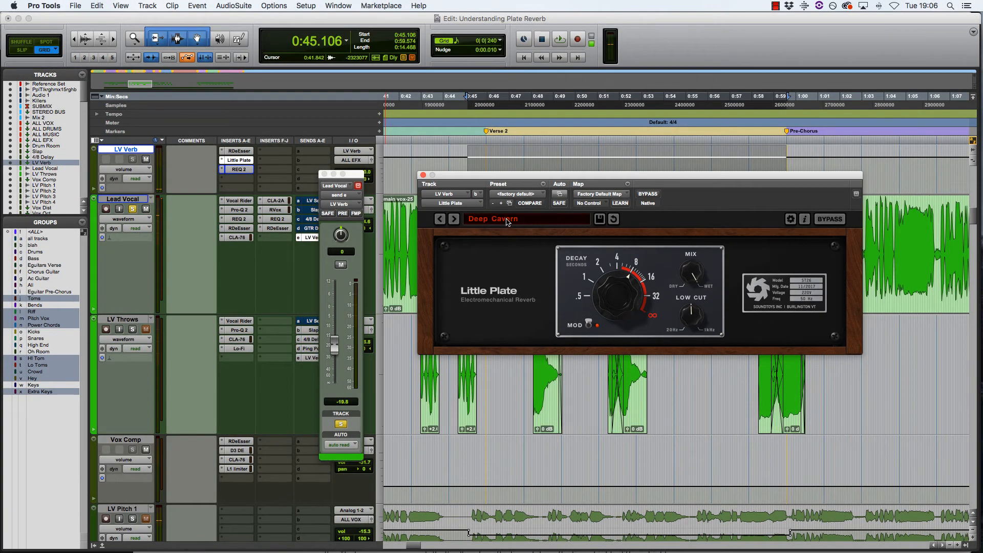
pyautogui.click(507, 220)
pyautogui.moveTo(584, 230)
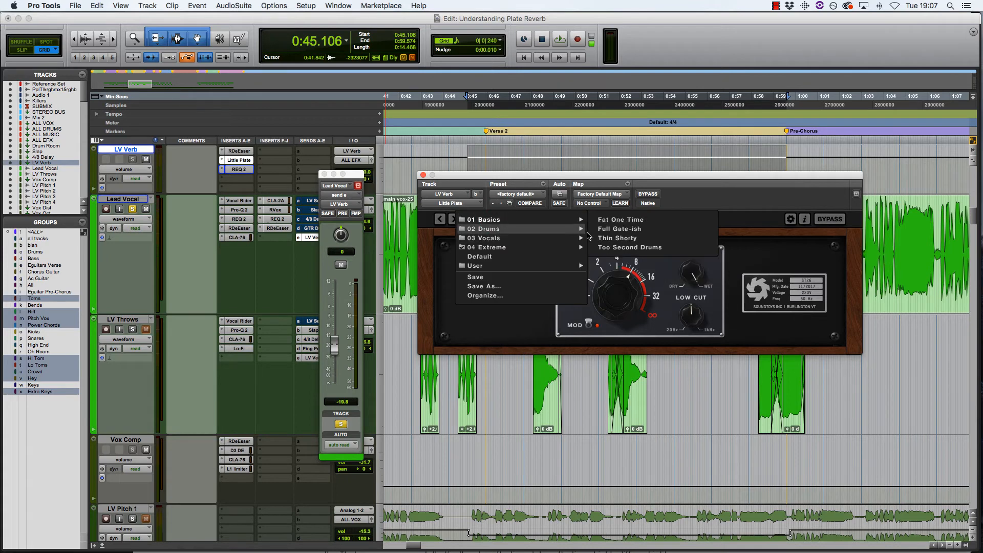
pyautogui.click(623, 230)
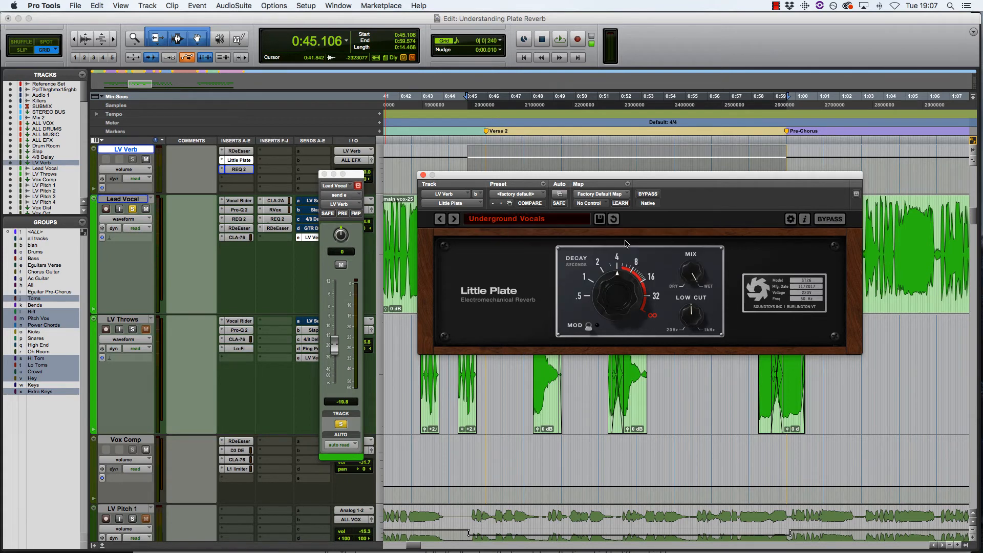
pyautogui.click(324, 174)
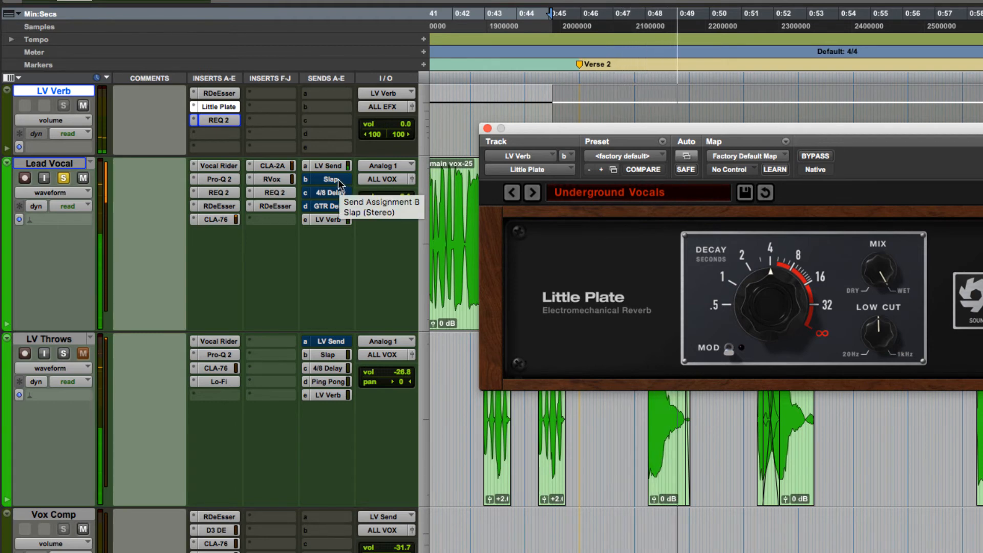
# - Activate the Lead Vocal's Slap, 4/8 Delay and GTR Delay sends
pyautogui.keyDown('ctrl'); pyautogui.keyDown('super'); pyautogui.click(339, 180); pyautogui.keyUp('super'); pyautogui.keyUp('ctrl')
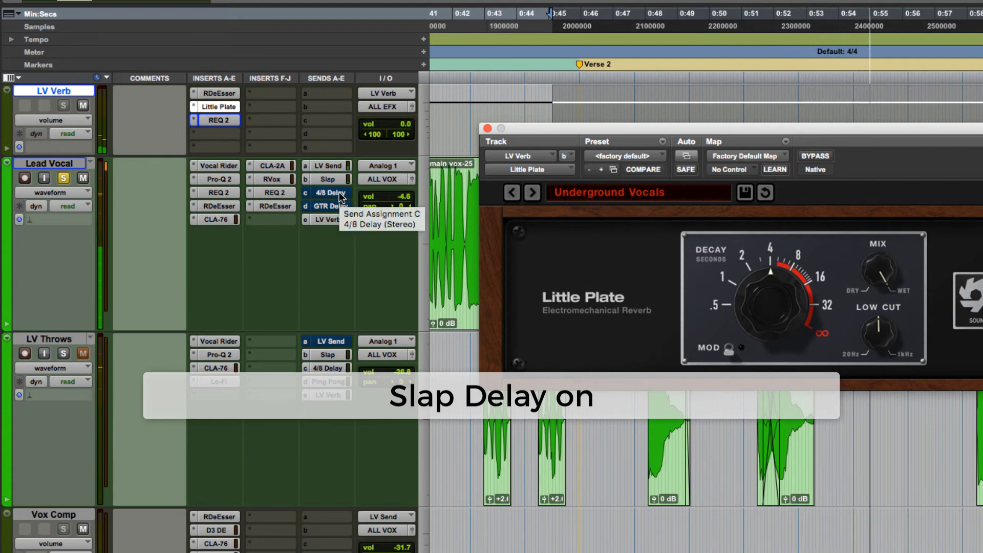
pyautogui.keyDown('ctrl'); pyautogui.keyDown('super'); pyautogui.click(340, 193); pyautogui.keyUp('super'); pyautogui.keyUp('ctrl')
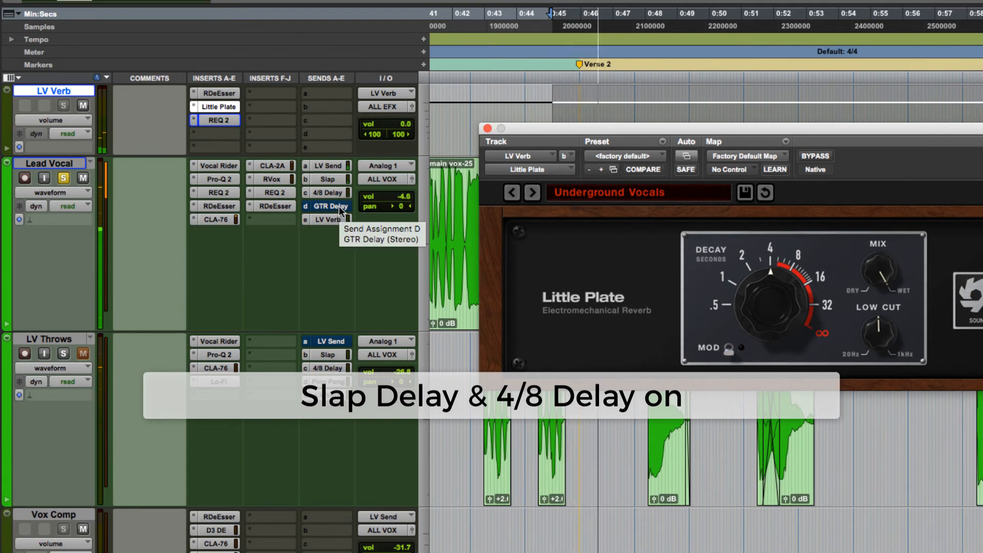
pyautogui.keyDown('ctrl'); pyautogui.keyDown('super'); pyautogui.click(339, 206); pyautogui.keyUp('super'); pyautogui.keyUp('ctrl')
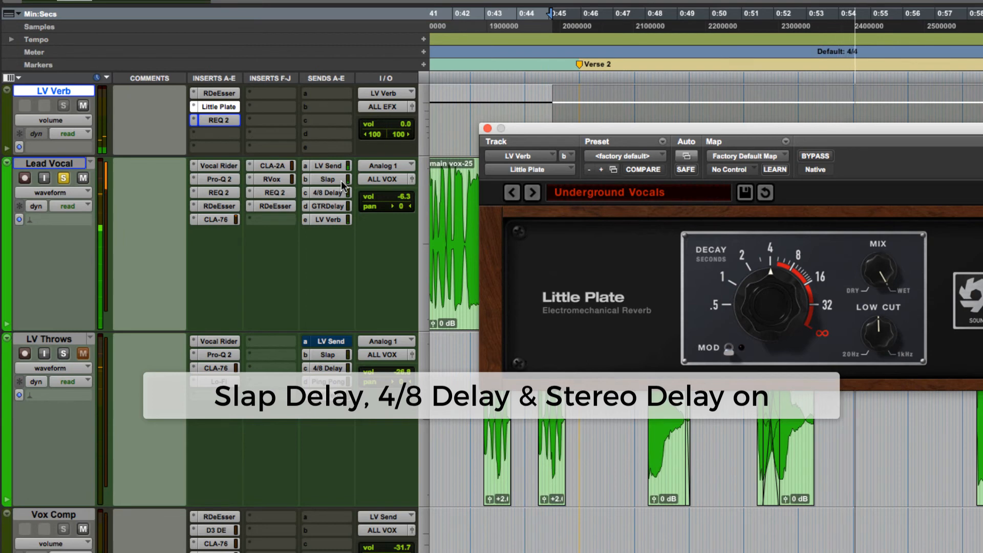
# - Bypass the Slap, 4/8 Delay and GTR Delay sends to compare, then re-enable all three
pyautogui.click(341, 181)
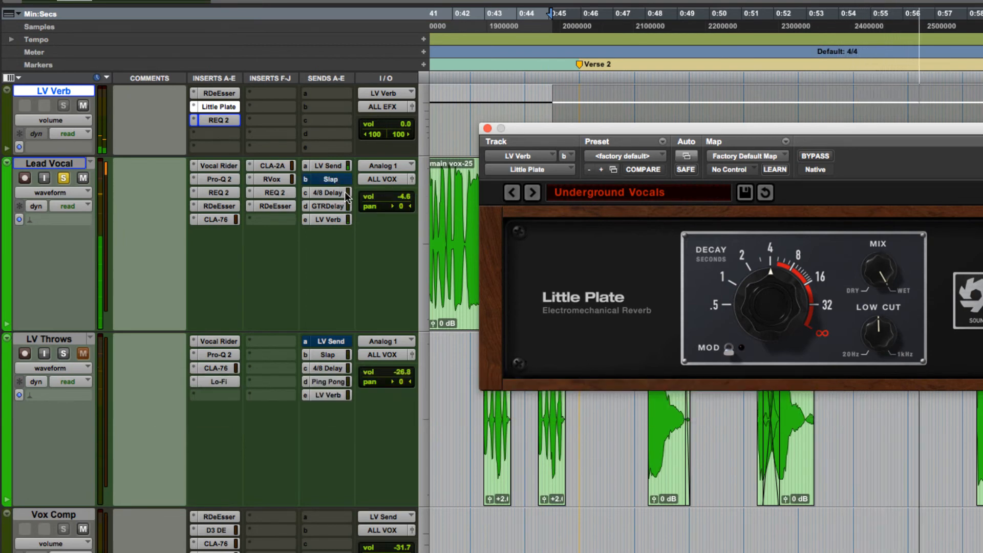
pyautogui.click(346, 194)
pyautogui.click(344, 207)
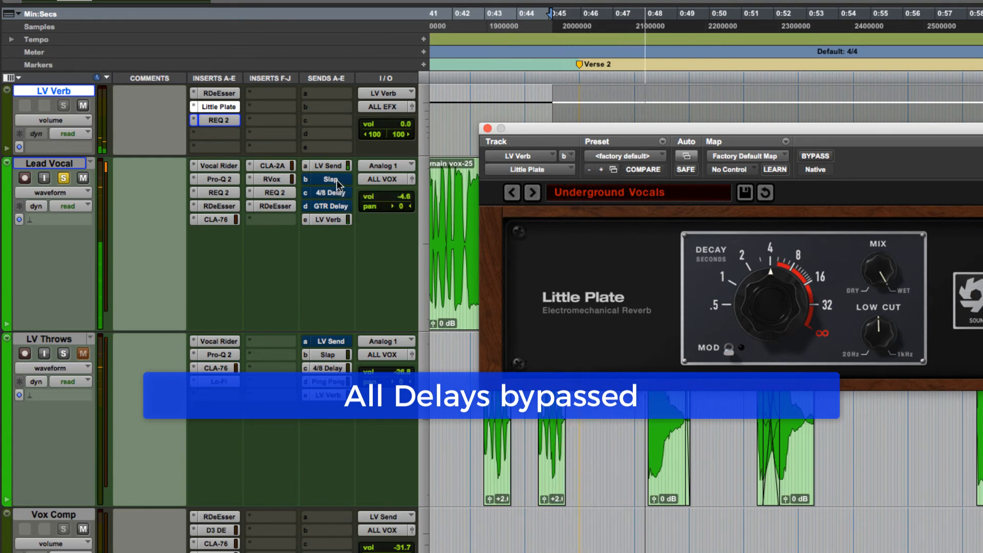
pyautogui.click(338, 181)
pyautogui.click(341, 193)
pyautogui.click(342, 206)
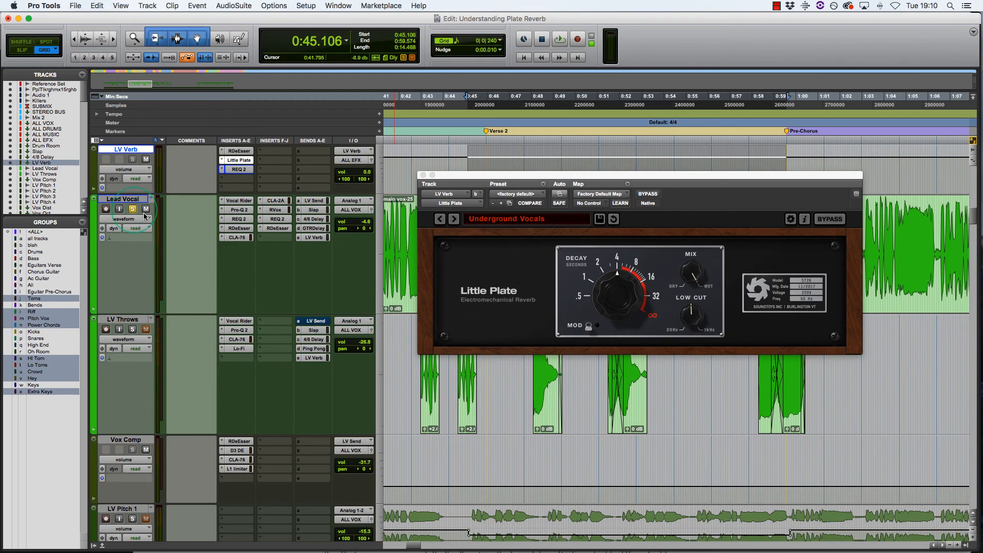
# - Play the verse, then replay it with the Slap, 4/8 Delay, GTR Delay and LV Verb sends bypassed
pyautogui.press('space')
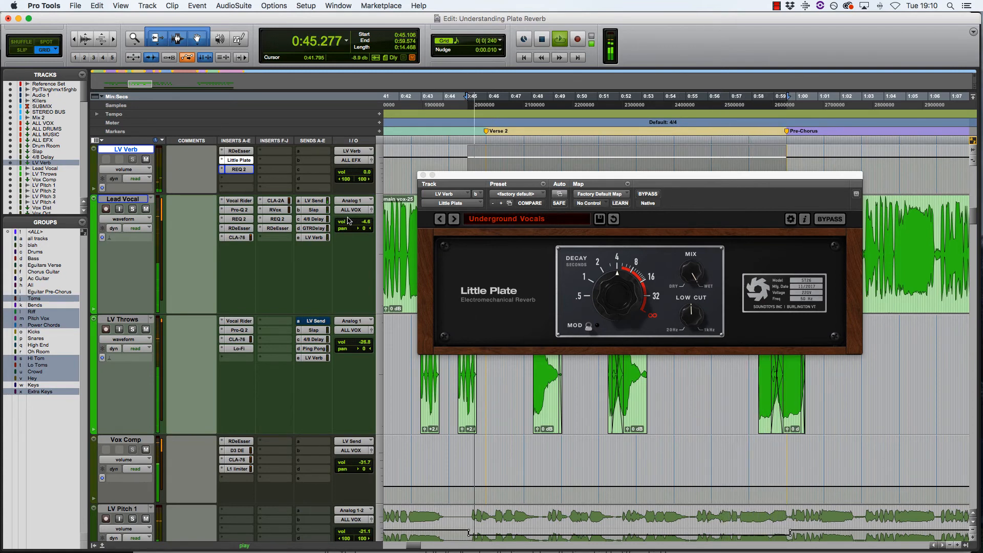
pyautogui.press('space')
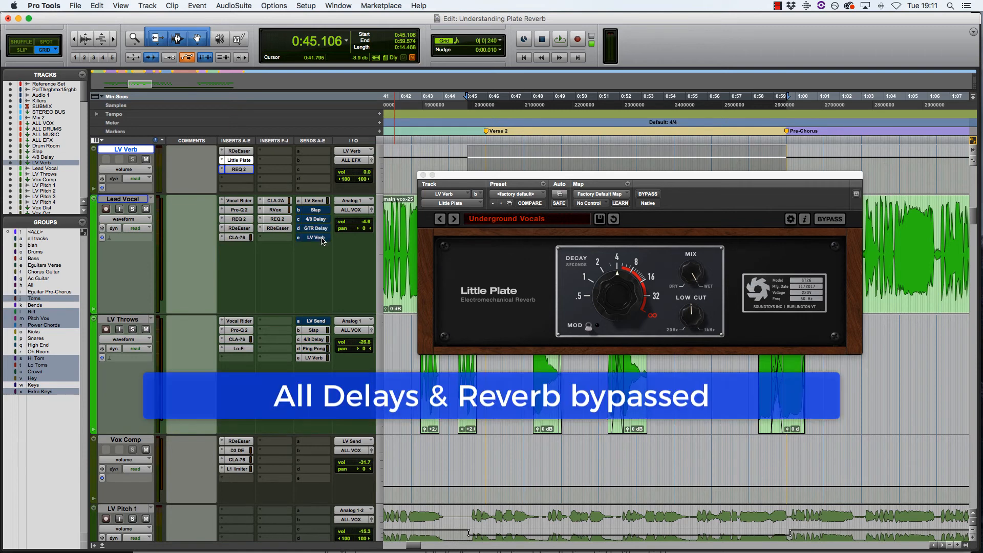
pyautogui.press('space')
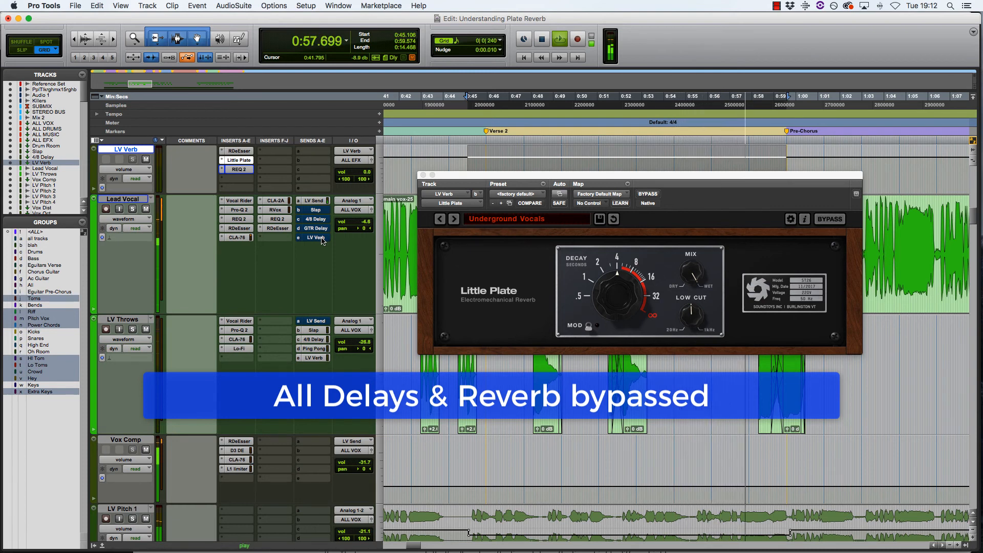
# - Re-enable the Lead Vocal's LV Verb send and raise its level to about -5 dB
pyautogui.keyDown('super'); pyautogui.click(323, 238); pyautogui.keyUp('super')
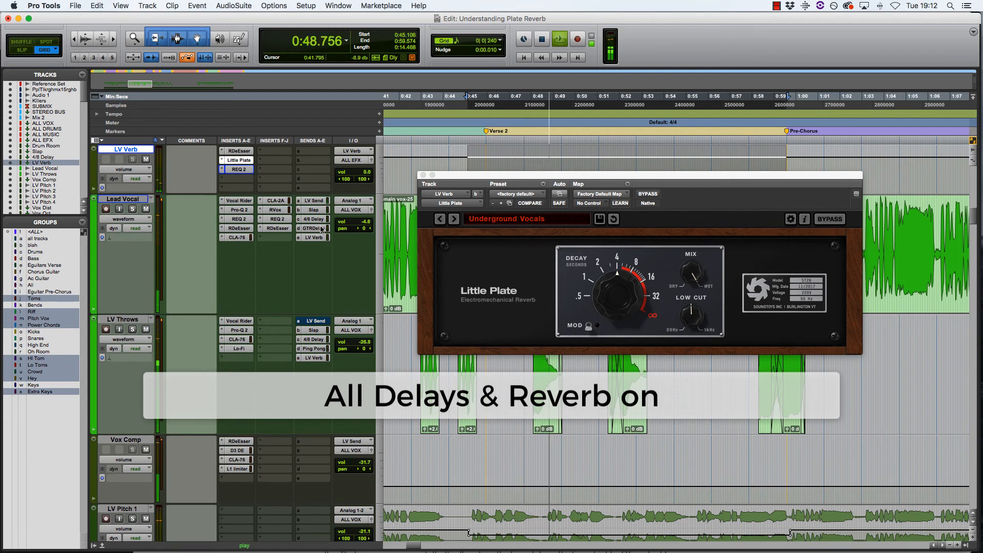
pyautogui.click(318, 237)
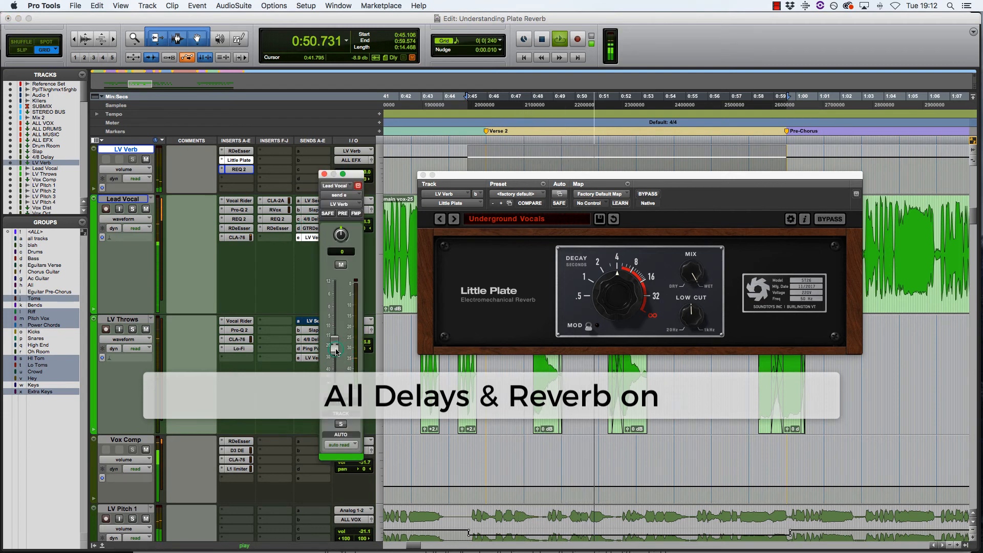
pyautogui.moveTo(337, 346)
pyautogui.mouseDown()
pyautogui.moveTo(338, 306)
pyautogui.moveTo(340, 353)
pyautogui.mouseUp()
# - Compare the vocal with the LV Verb send muted and unmuted, then stop playback and close the send window
pyautogui.click(341, 265)
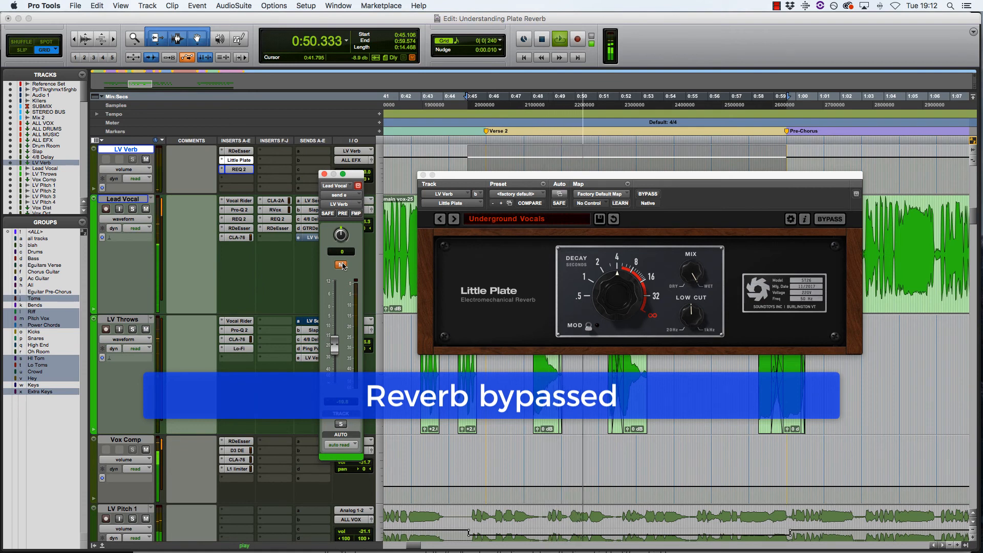
pyautogui.click(341, 265)
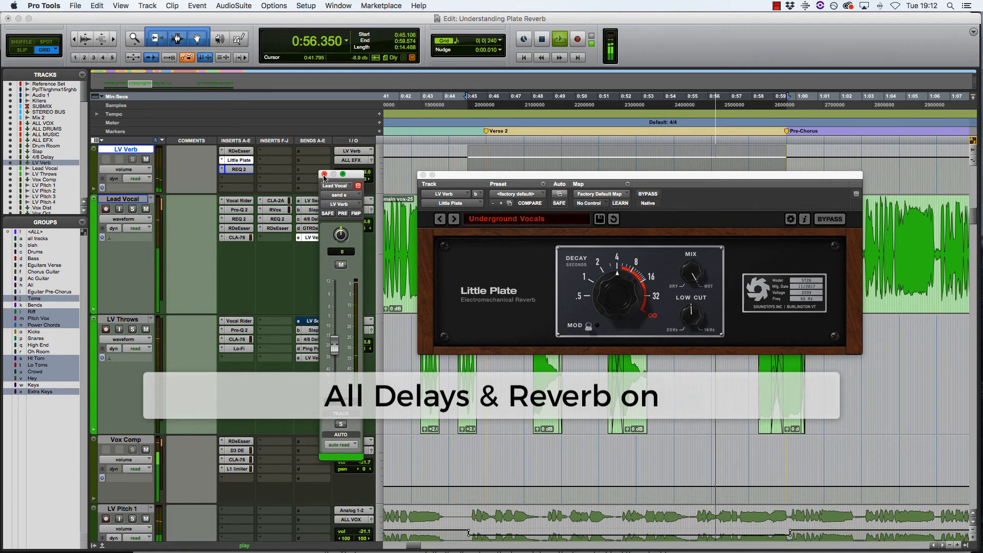
pyautogui.press('space')
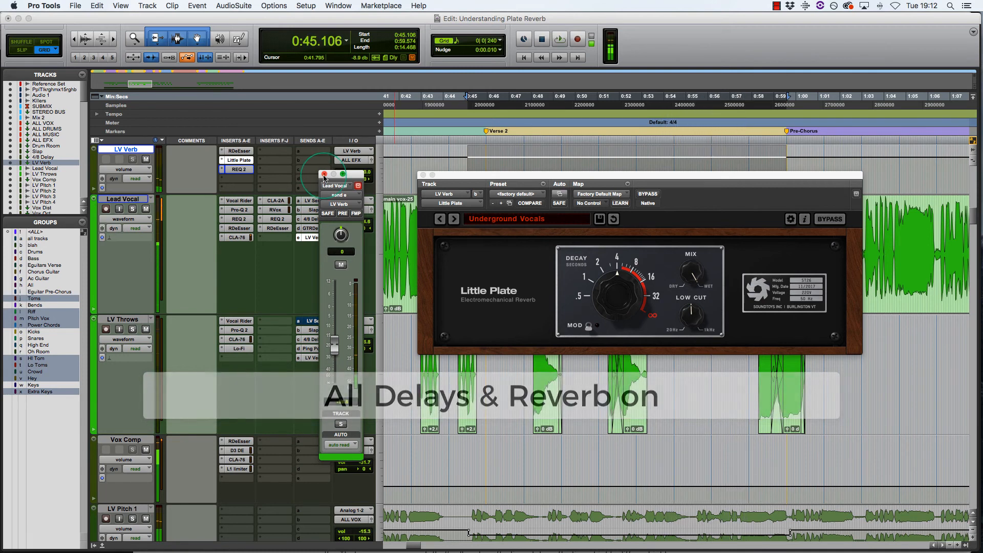
pyautogui.click(325, 174)
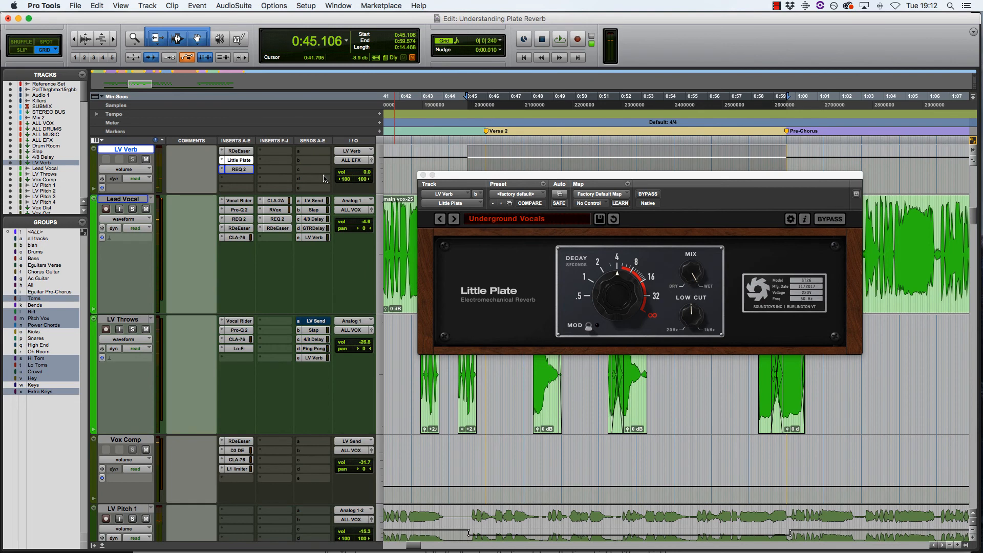